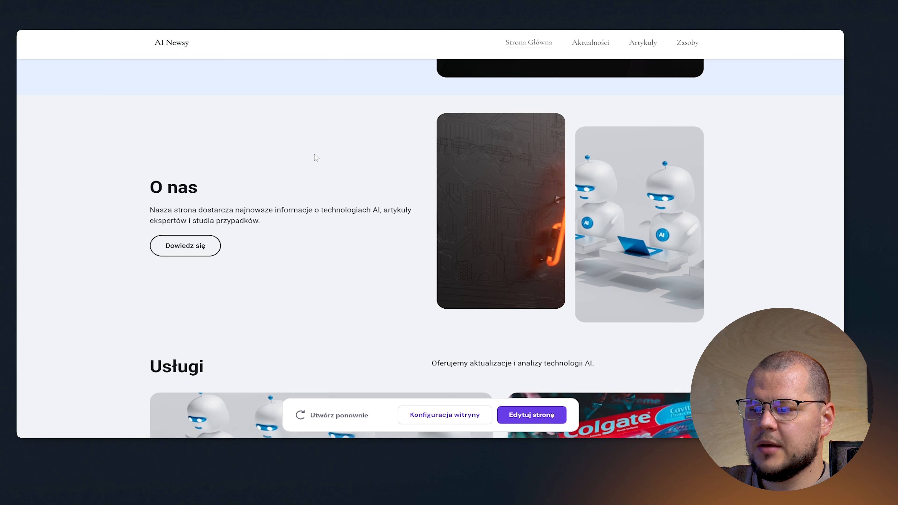
# - Review the generated AI Newsy home page, from the O nas section through Usługi, AI Now and Opinie
pyautogui.scroll(-7, 315, 156)
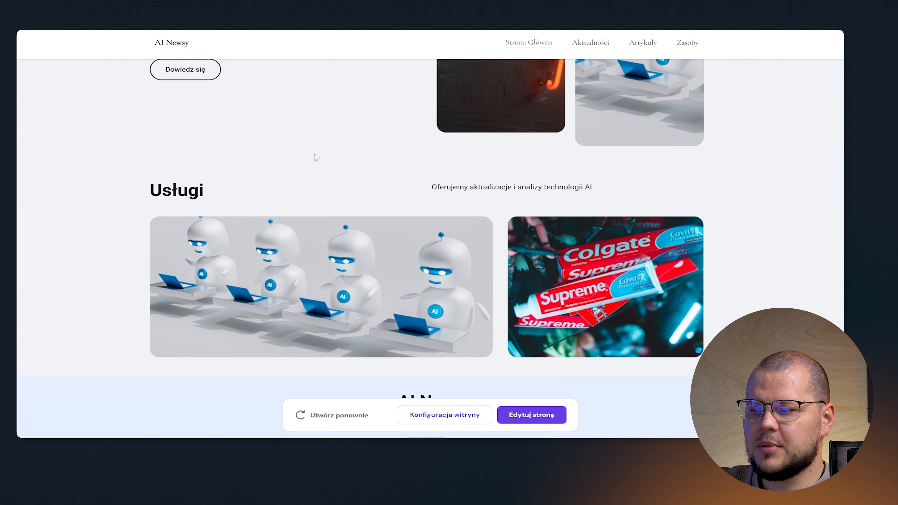
pyautogui.moveTo(152, 100); pyautogui.dragTo(239, 107)
pyautogui.click(426, 213)
pyautogui.scroll(-5, 426, 213)
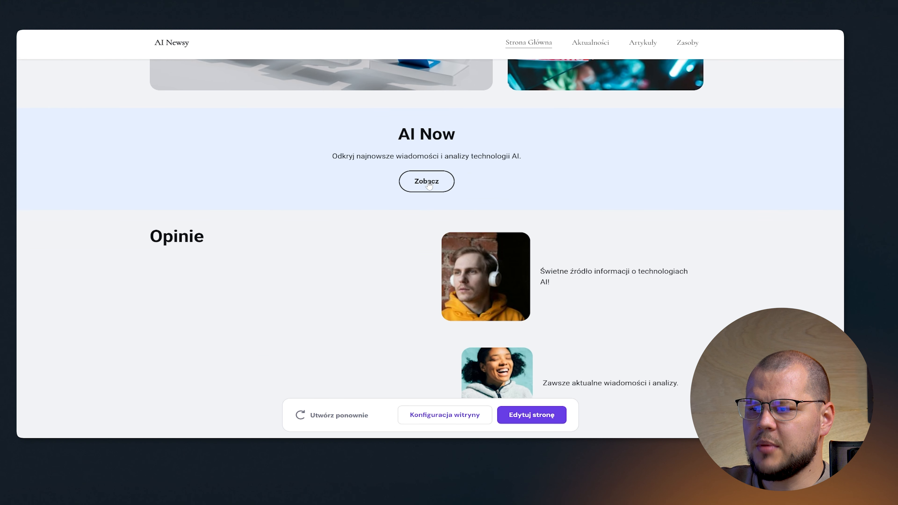
pyautogui.scroll(-4, 451, 186)
pyautogui.scroll(10, 504, 209)
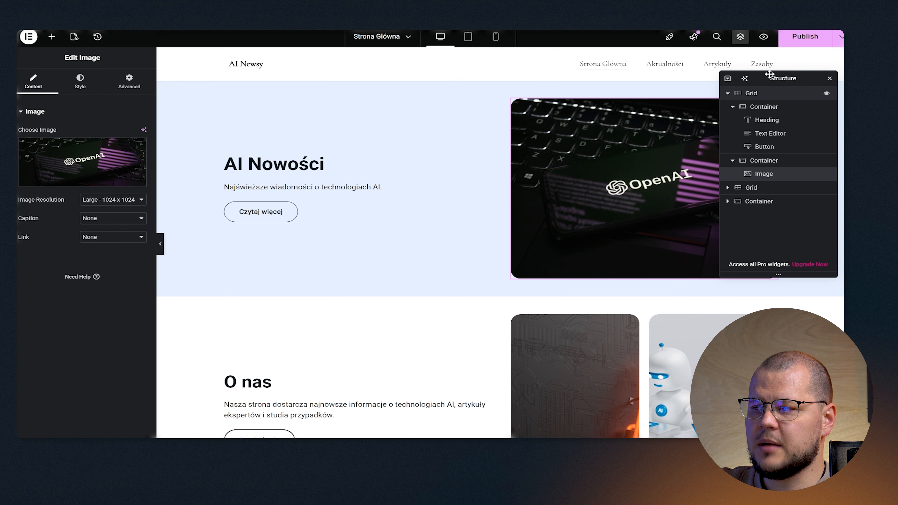
# - Publish the Strona Główna page from the Elementor editor
pyautogui.click(806, 42)
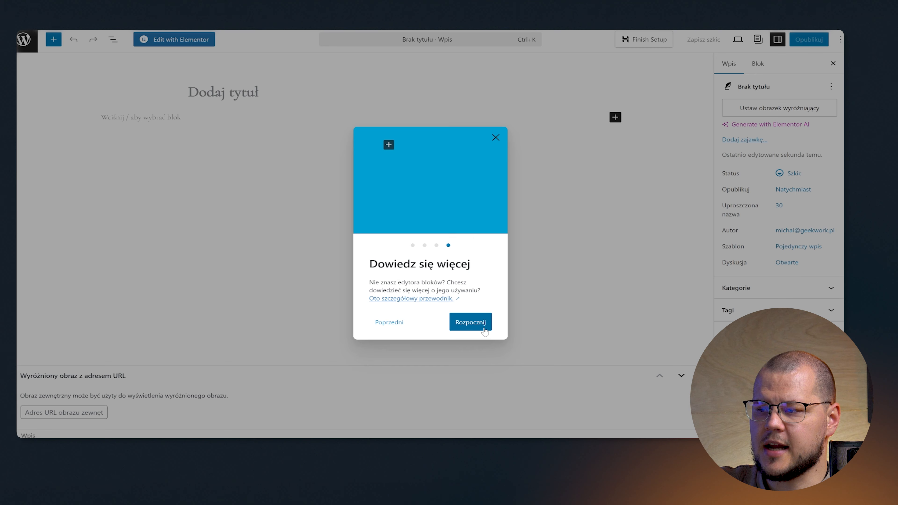
# - Dismiss the block editor's welcome guide and place the cursor in the body of the untitled post
pyautogui.click(481, 321)
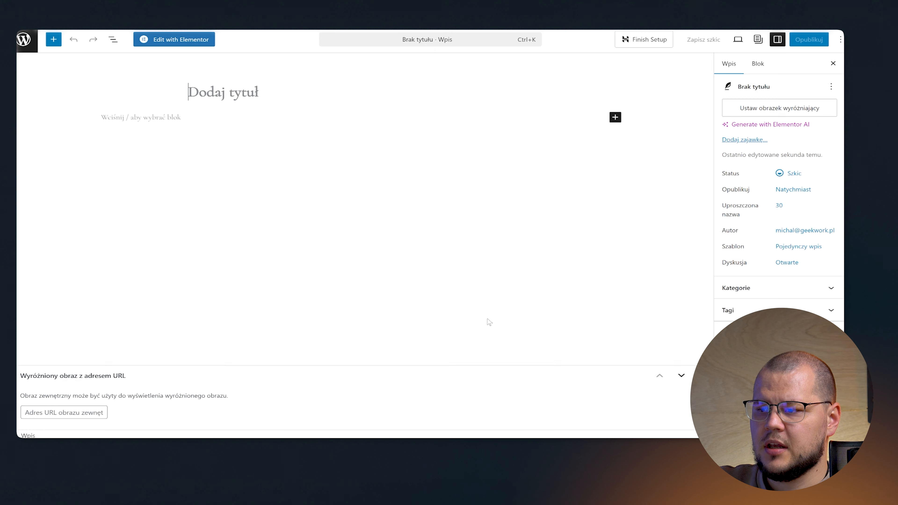
pyautogui.click(251, 118)
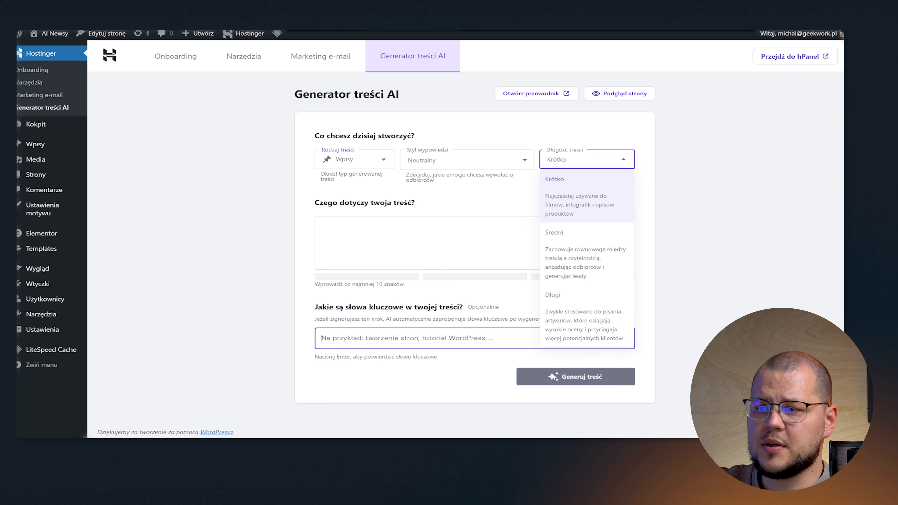
# - Leave the Hostinger AI content generator and open the Wpisy section of the WordPress dashboard
pyautogui.moveTo(35, 145)
pyautogui.click(110, 157)
pyautogui.click(141, 117)
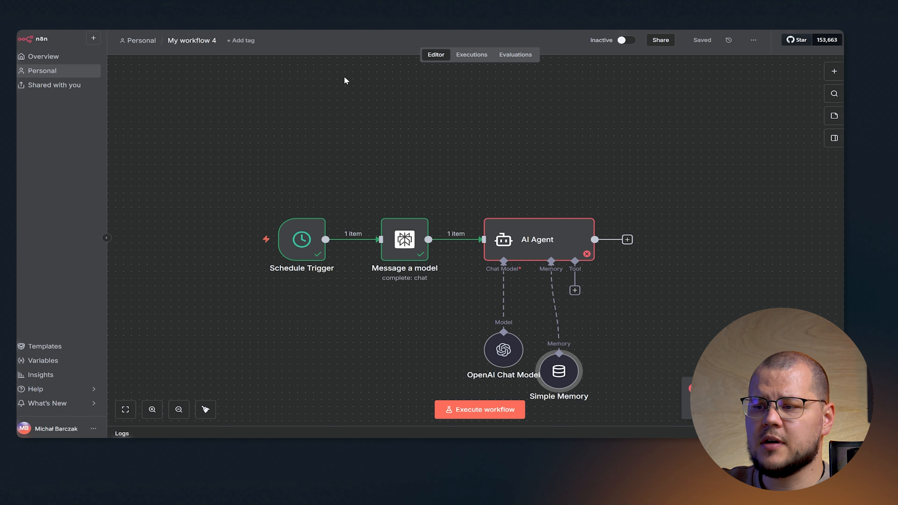
# - Execute My workflow 4 in n8n with its Schedule Trigger, Message a model and AI Agent nodes
pyautogui.moveTo(321, 236)
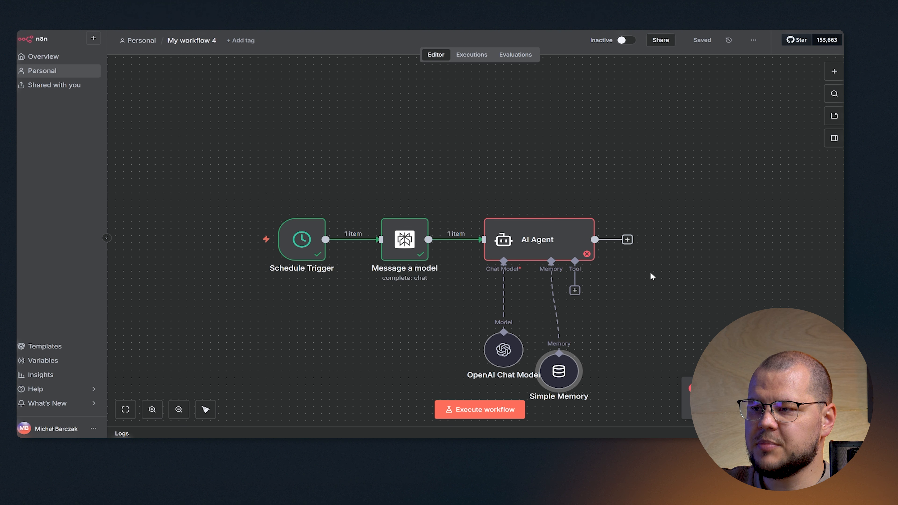
pyautogui.click(470, 409)
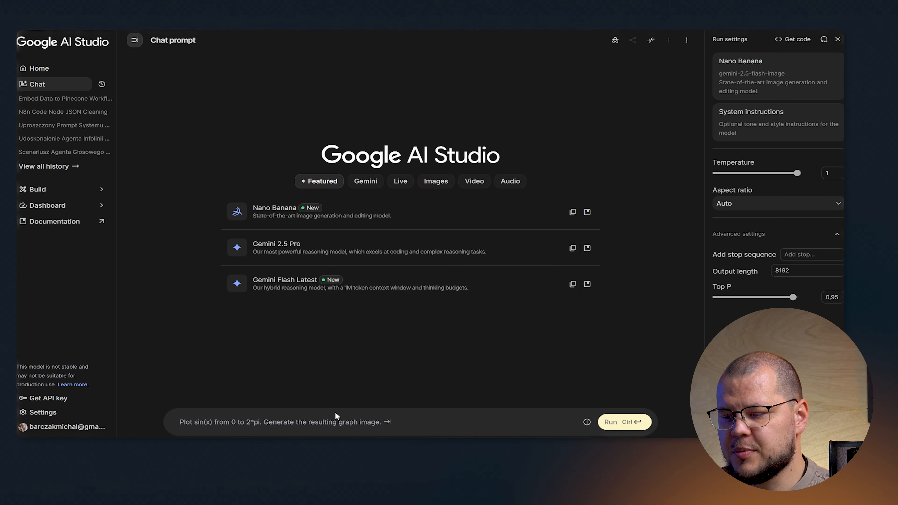
# - Paste the AI Agent's output into a Google AI Studio prompt and dictate a request in Polish for JavaScript converting it to real JSON
pyautogui.hotkey('ctrl', 'v')
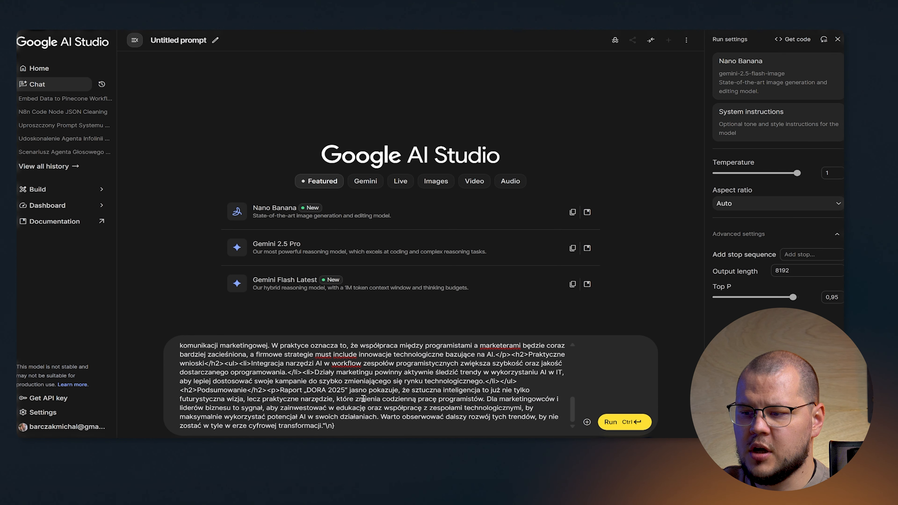
pyautogui.scroll(-2, 388, 418)
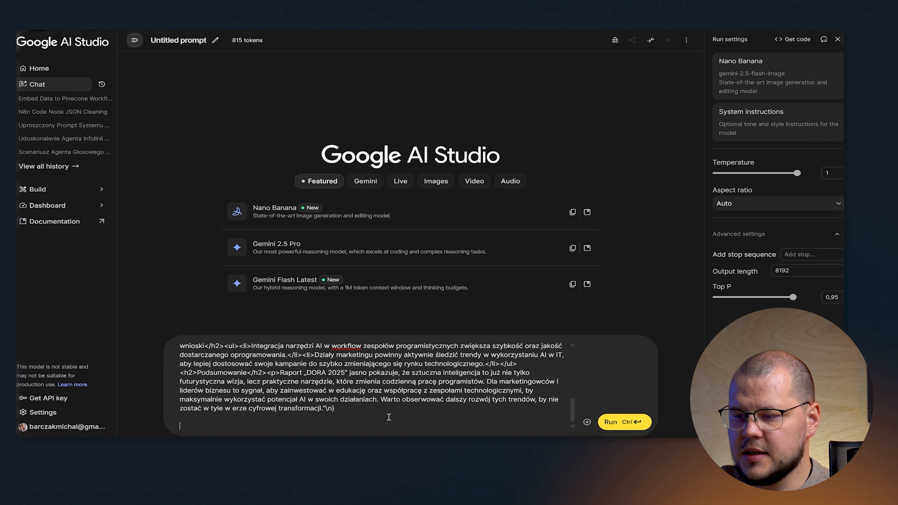
pyautogui.press('super+h')
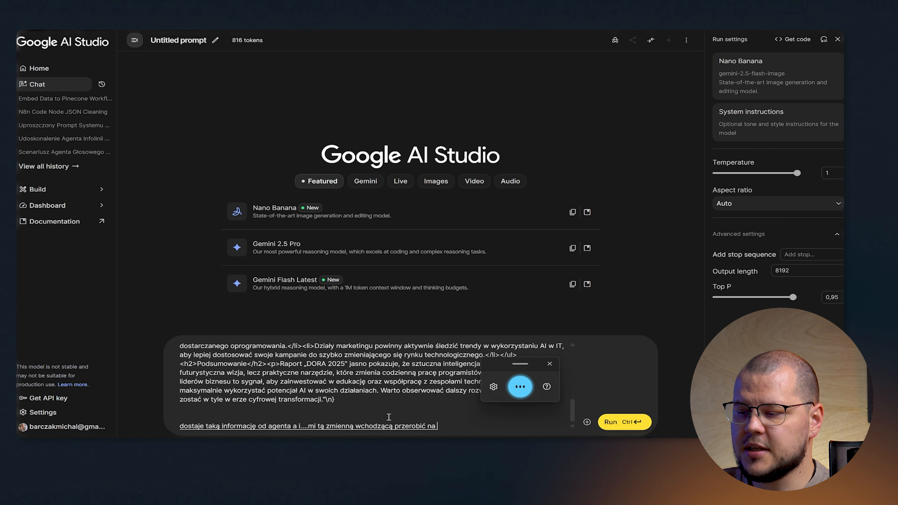
pyautogui.click(549, 364)
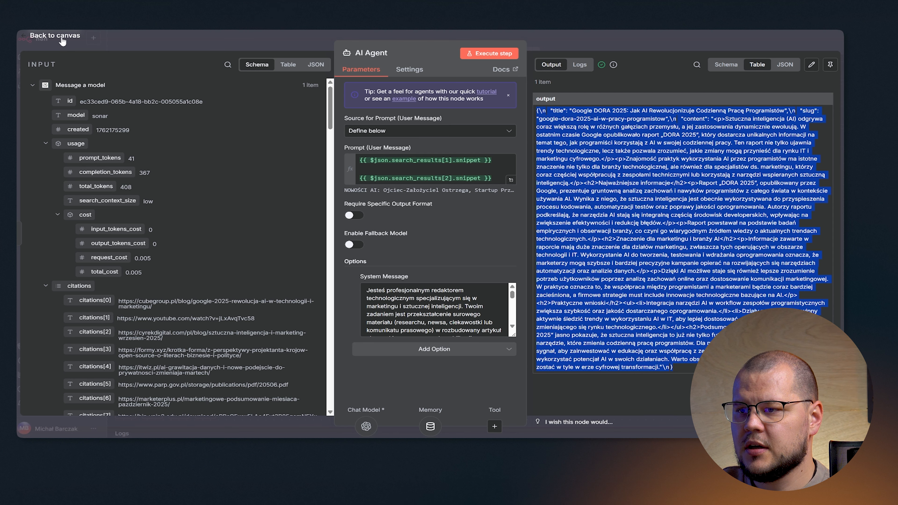
# - Switch to n8n, add a Code in JavaScript node after the AI Agent, and clear its default code
pyautogui.click(62, 38)
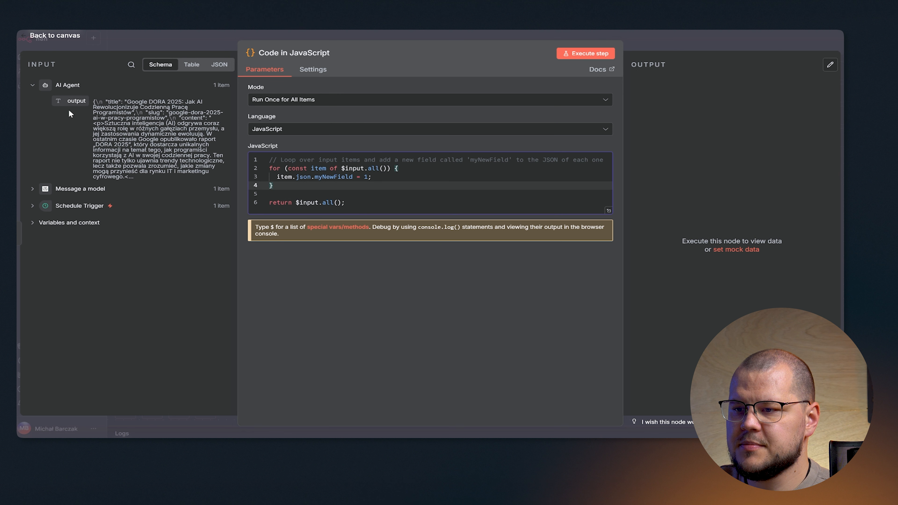
pyautogui.moveTo(69, 103); pyautogui.dragTo(326, 160)
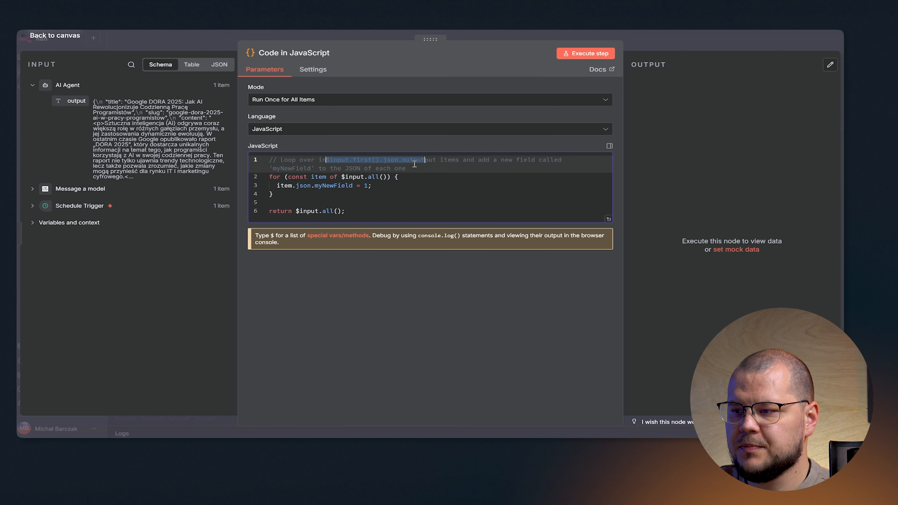
pyautogui.moveTo(427, 160); pyautogui.dragTo(377, 160)
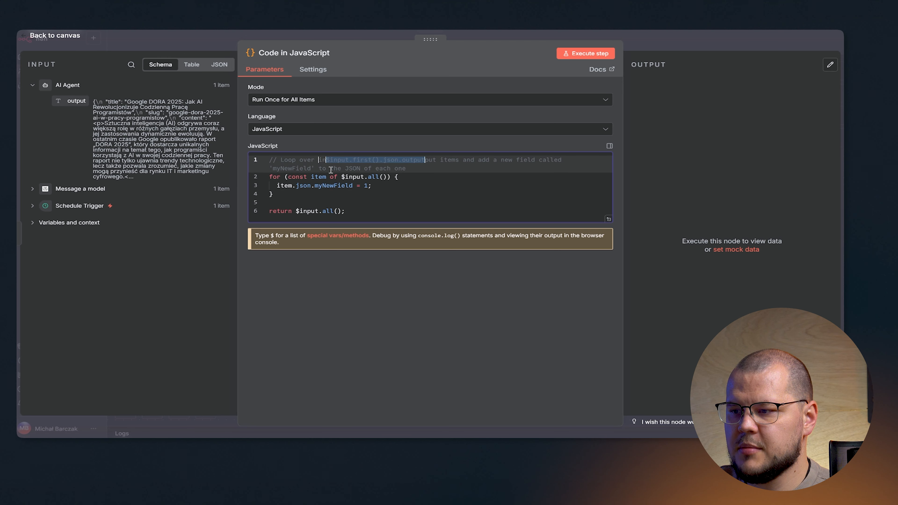
pyautogui.click(407, 198)
pyautogui.hotkey('ctrl', 'a')
pyautogui.press('BackSpace')
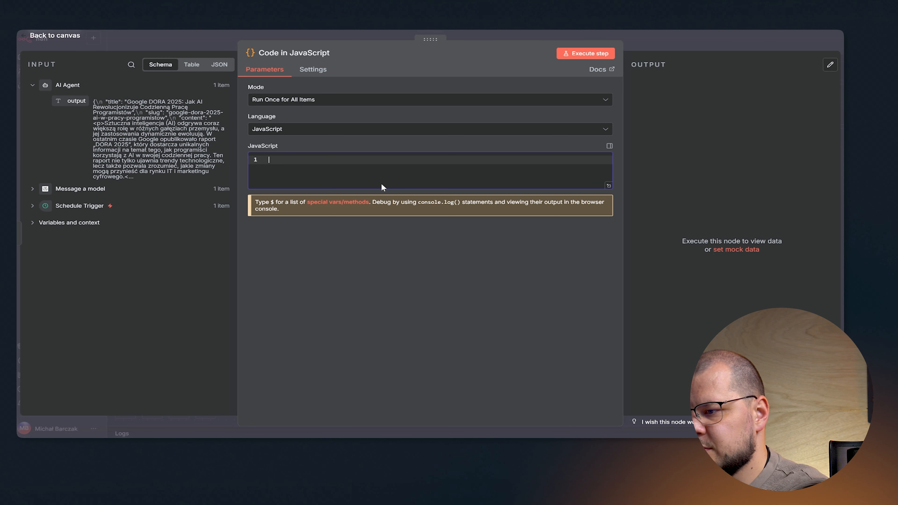
# - Insert the AI Agent's output variable into the empty JavaScript editor and select it for copying
pyautogui.moveTo(76, 101); pyautogui.dragTo(307, 162)
pyautogui.click(378, 160)
pyautogui.hotkey('ctrl', 'a')
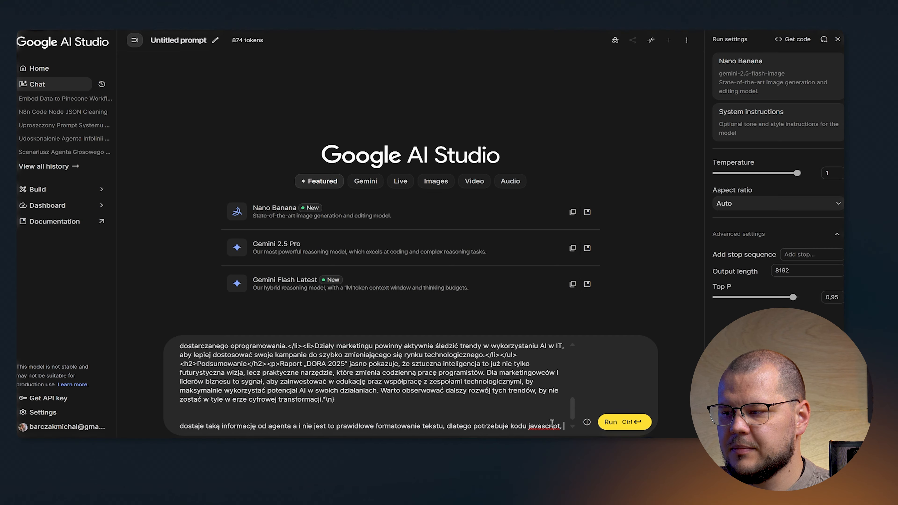
# - Return to the Google AI Studio prompt, extend it with "to jest zmienan wchodząca z gałęzi agent ai", and run it
pyautogui.write('to jes')
pyautogui.press('BackSpace')
pyautogui.press('BackSpace')
pyautogui.press('BackSpace')
pyautogui.click(563, 428)
pyautogui.write('to jest ')
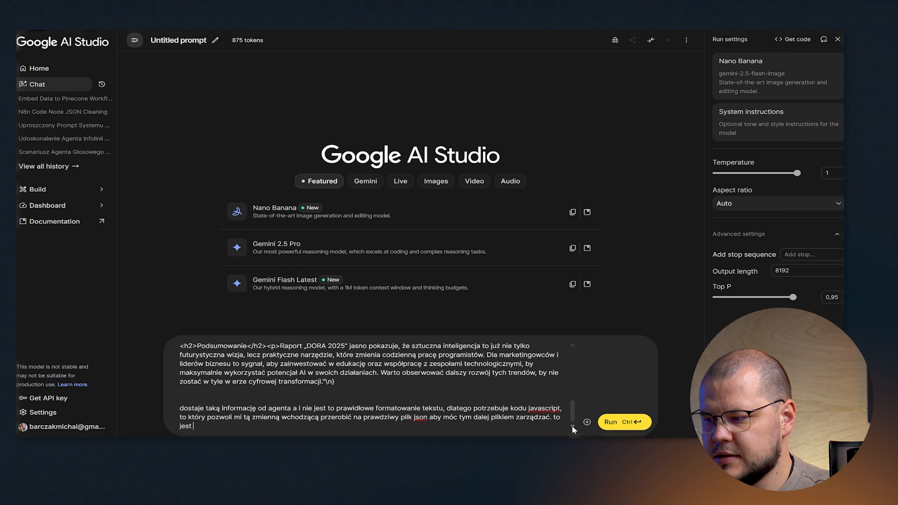
pyautogui.write('zmienan wchodząca z gałęzi agent ai')
pyautogui.click(623, 422)
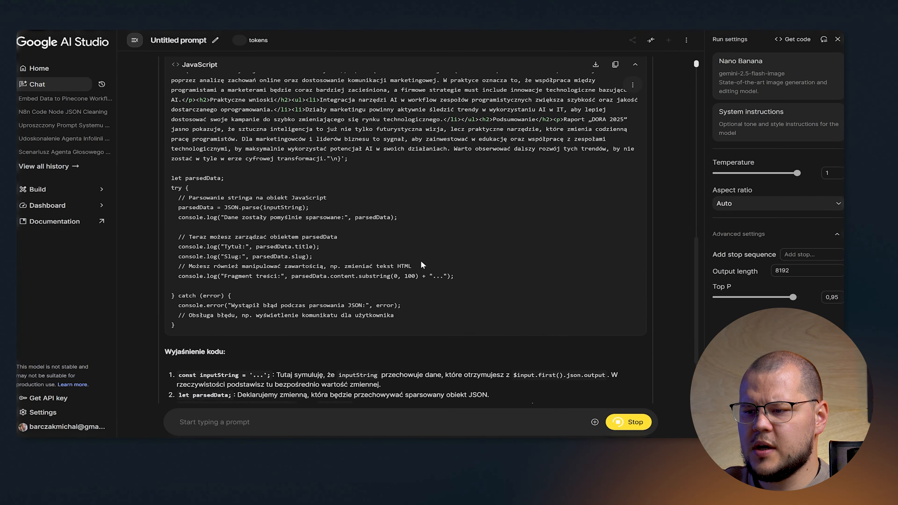
# - Read the generated JavaScript answer, including the code explanation and the section on applying it to the agent's output variable
pyautogui.scroll(8, 427, 258)
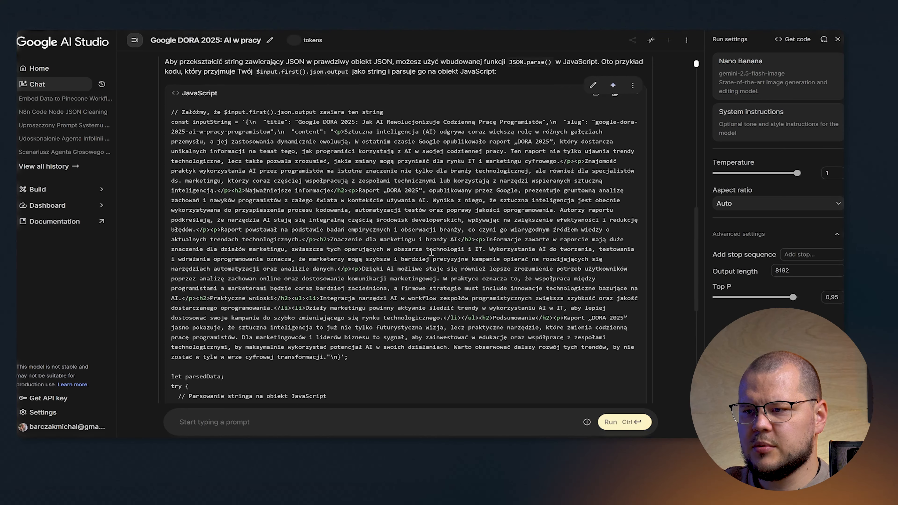
pyautogui.scroll(3, 431, 252)
pyautogui.moveTo(208, 251); pyautogui.dragTo(242, 254)
pyautogui.scroll(-13, 309, 275)
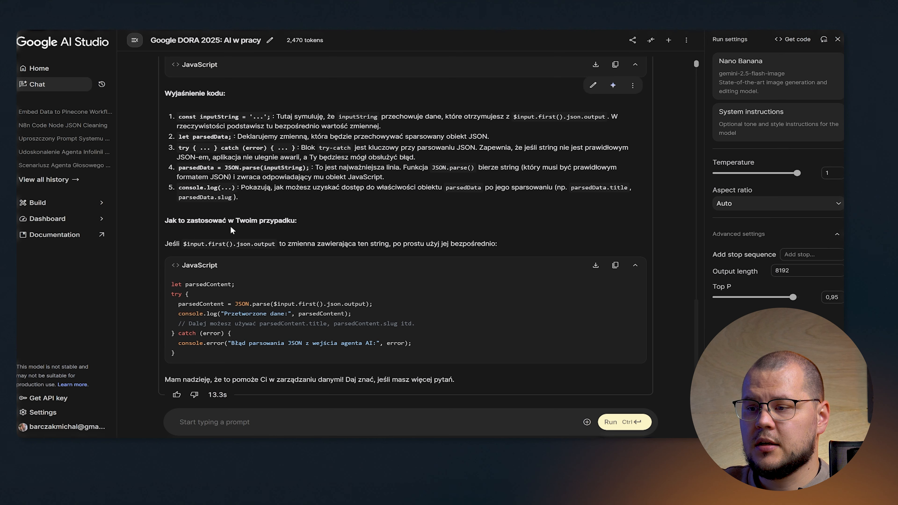
pyautogui.moveTo(201, 221); pyautogui.dragTo(288, 221)
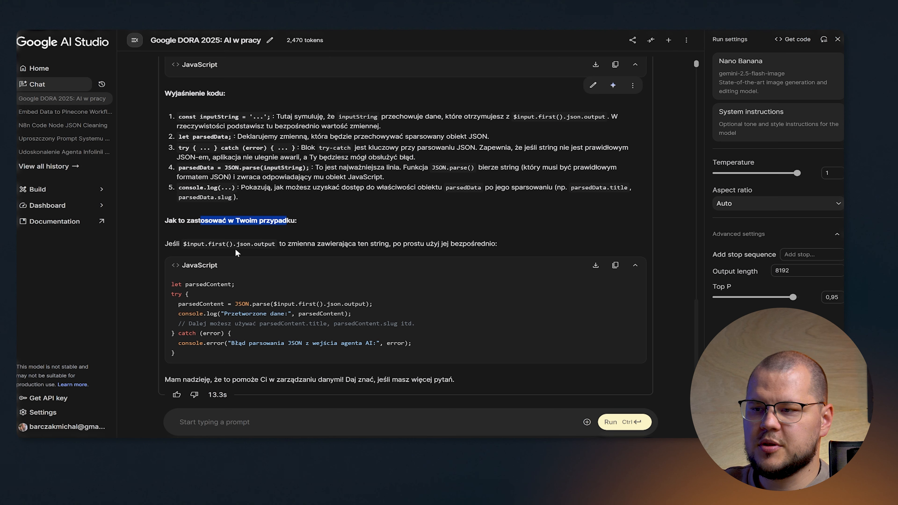
pyautogui.moveTo(188, 244); pyautogui.dragTo(429, 246)
pyautogui.click(301, 246)
pyautogui.click(440, 246)
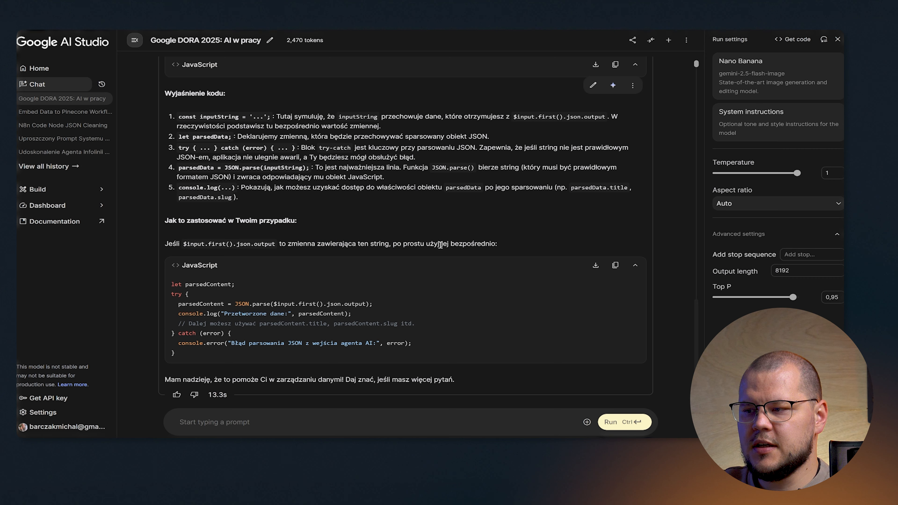
# - Copy the short parsedContent snippet into n8n's Code in JavaScript node and execute the step
pyautogui.click(615, 265)
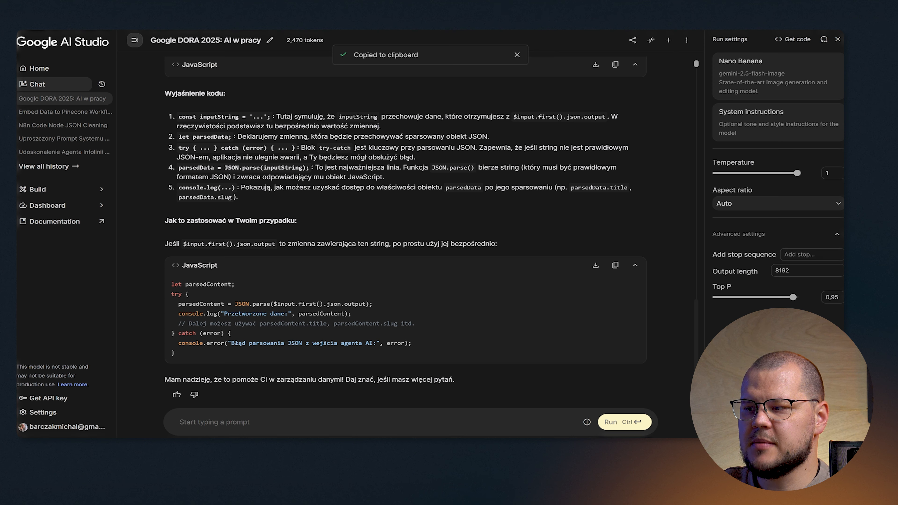
pyautogui.hotkey('ctrl', 'Tab')
pyautogui.hotkey('ctrl', 'v')
pyautogui.click(586, 53)
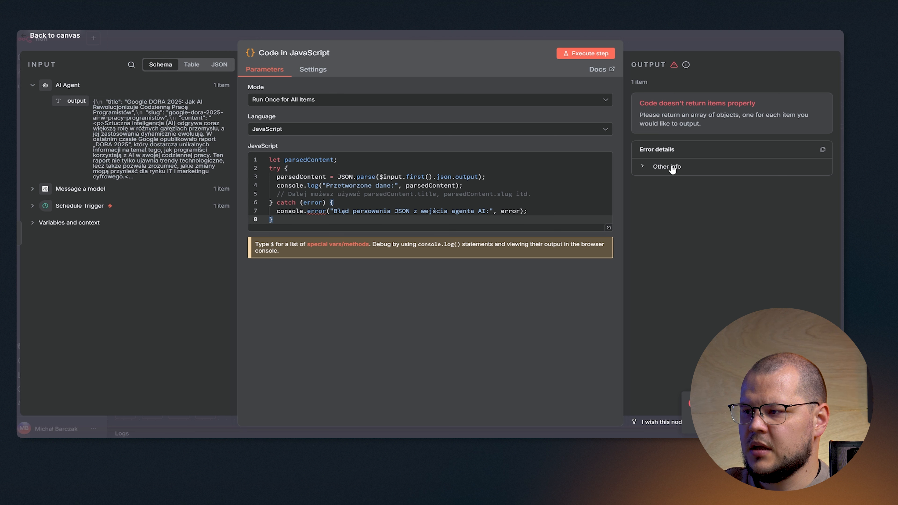
# - Expand the other info in the Code node's error details and select the error text with its stack trace for copying
pyautogui.click(667, 166)
pyautogui.moveTo(712, 195); pyautogui.dragTo(746, 219)
pyautogui.click(745, 218)
pyautogui.moveTo(639, 102)
pyautogui.mouseDown()
pyautogui.moveTo(772, 180)
pyautogui.moveTo(791, 297)
pyautogui.mouseUp()
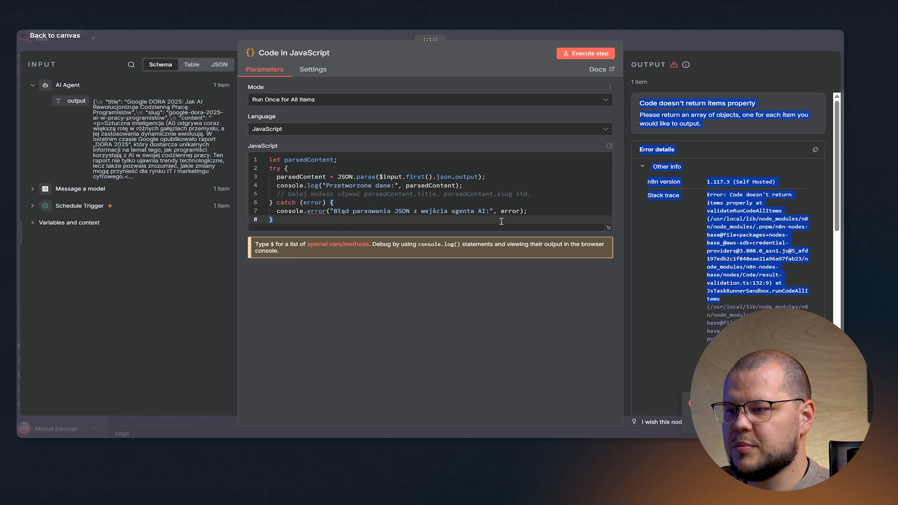
# - Open the Narzędzie Wycinanie app and capture a screenshot of the whole Code in JavaScript node view
pyautogui.hotkey('alt', 'space')
pyautogui.write('wyci')
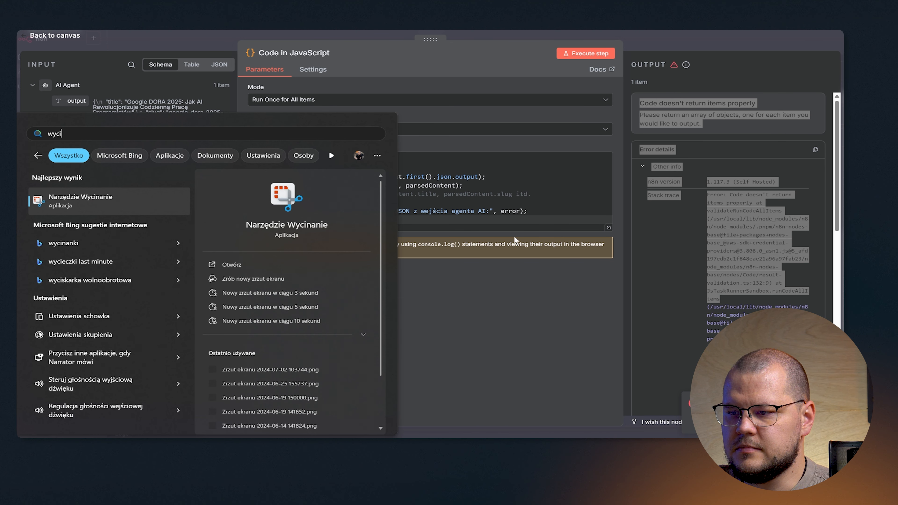
pyautogui.press('Return')
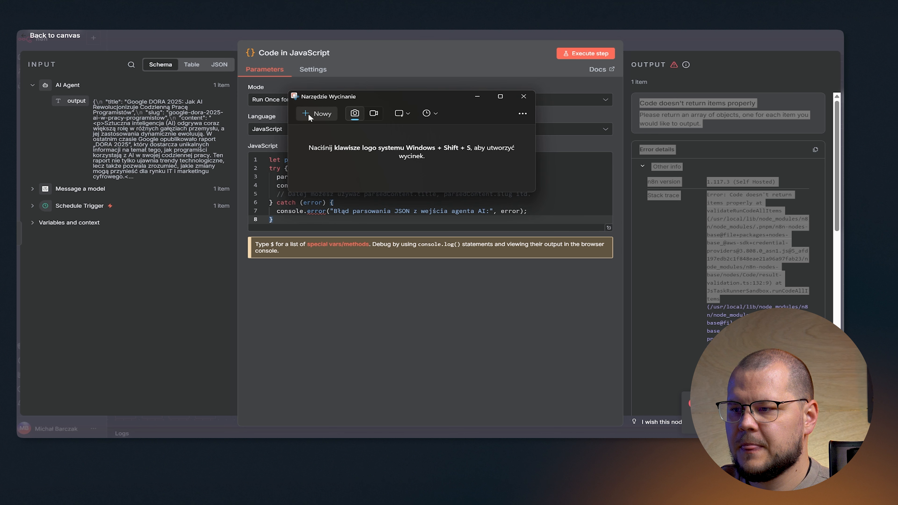
pyautogui.click(309, 114)
pyautogui.moveTo(19, 34); pyautogui.dragTo(841, 435)
# - Send the copied error text and the screenshot to the Google AI Studio chat and review the corrected JavaScript
pyautogui.hotkey('ctrl', 'Tab')
pyautogui.click(412, 373)
pyautogui.hotkey('ctrl', 'v')
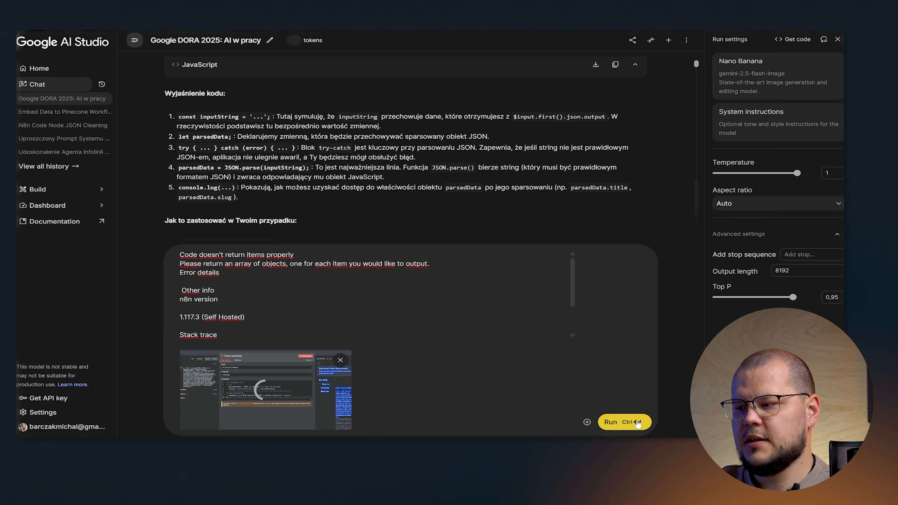
pyautogui.click(638, 423)
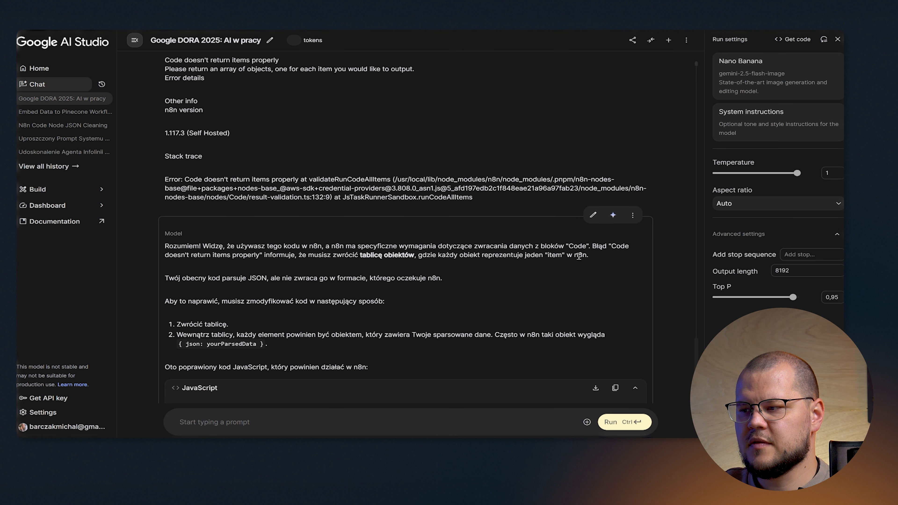
pyautogui.scroll(-3, 456, 274)
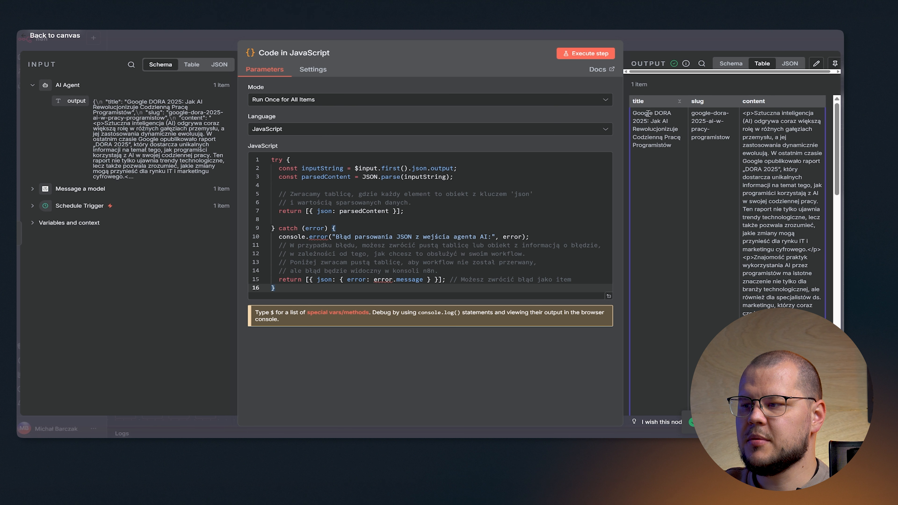
# - Inspect the title, slug and content fields in the Code node's output and return to the workflow canvas
pyautogui.tripleClick(645, 113)
pyautogui.tripleClick(714, 121)
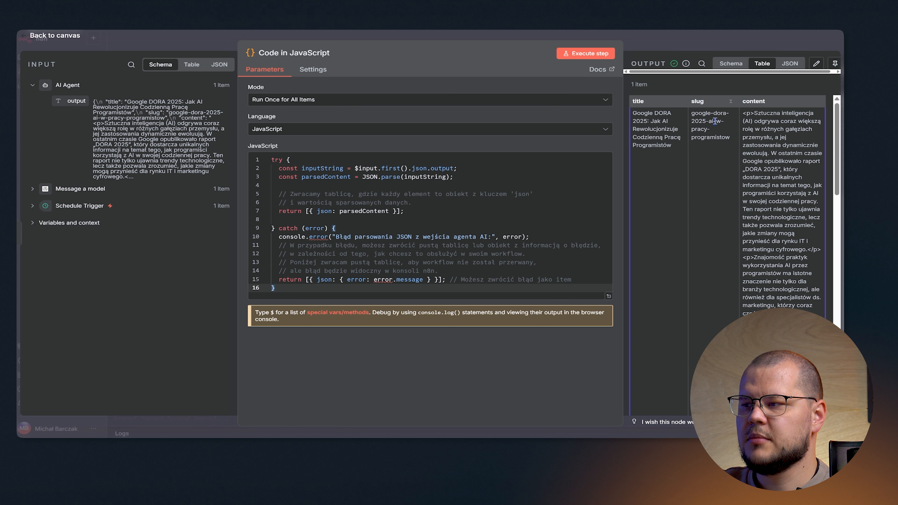
pyautogui.doubleClick(775, 124)
pyautogui.click(63, 40)
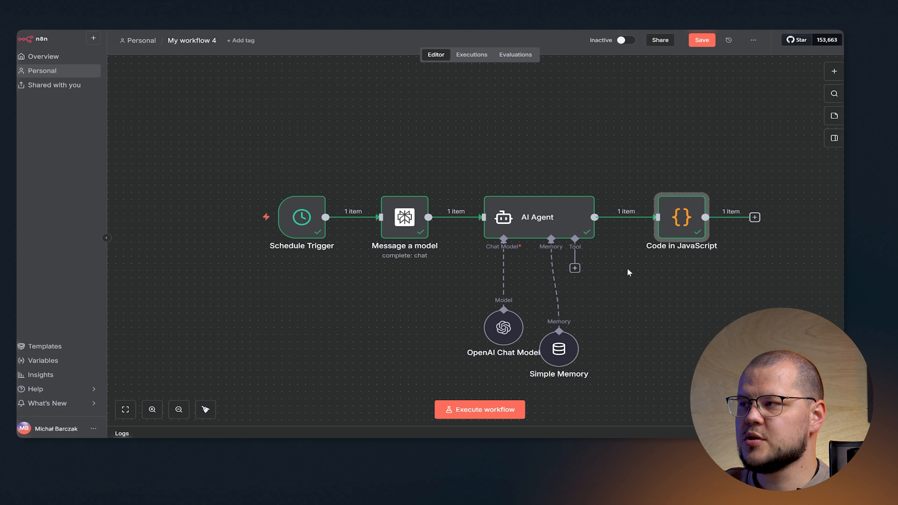